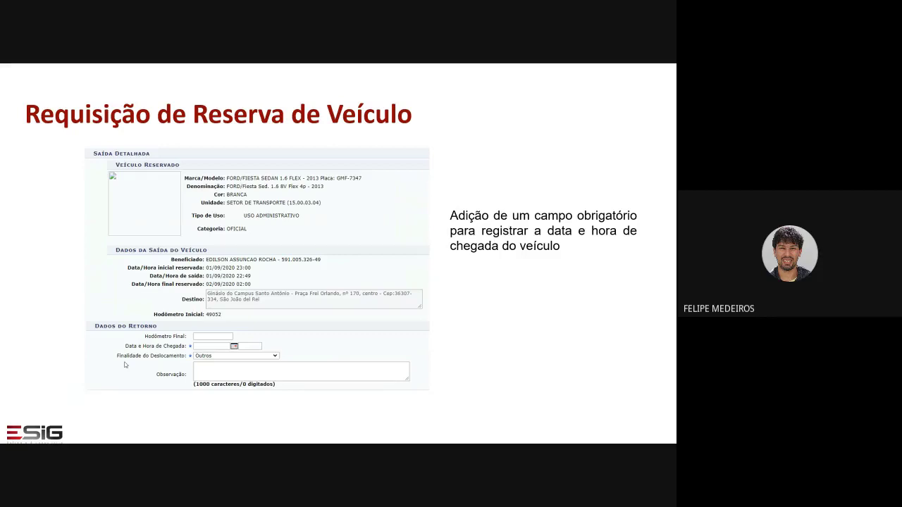
Advance past the licence-plate slide to the closing feedback slide, end the slideshow and switch to the Google Meet window.
key(Right)
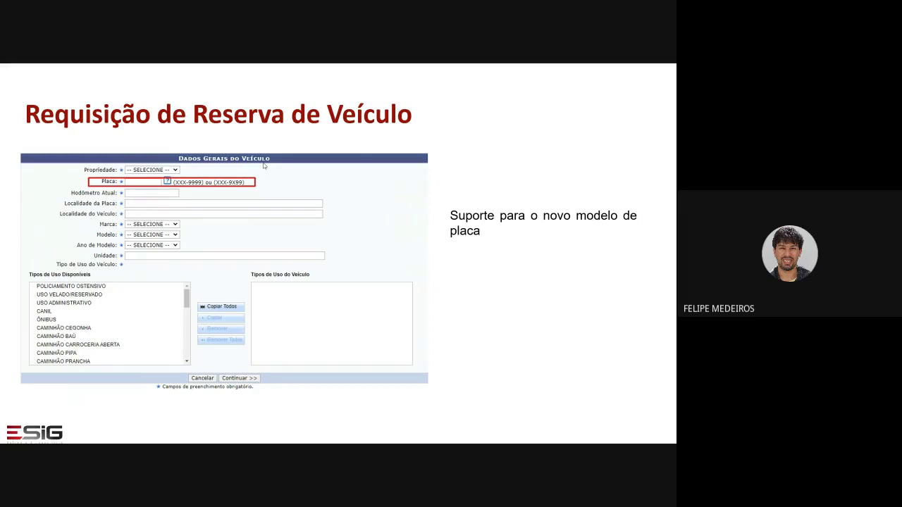
key(Right)
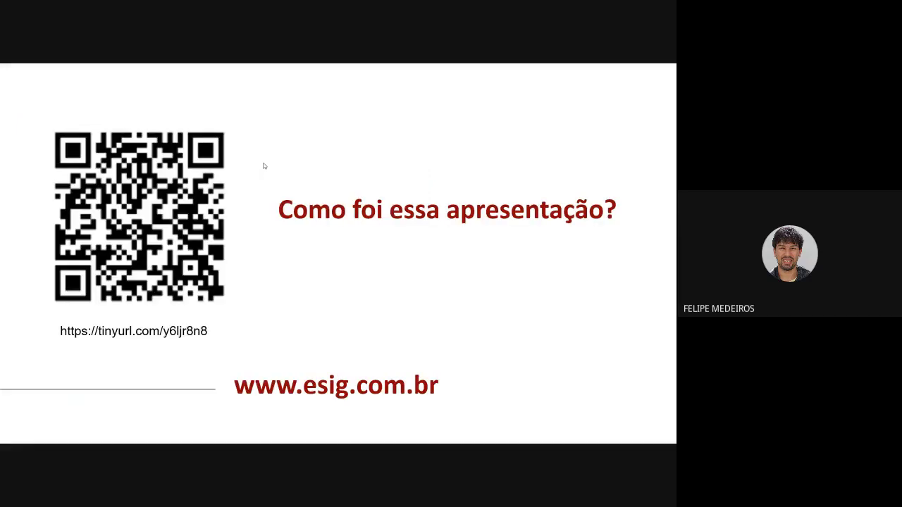
key(Escape)
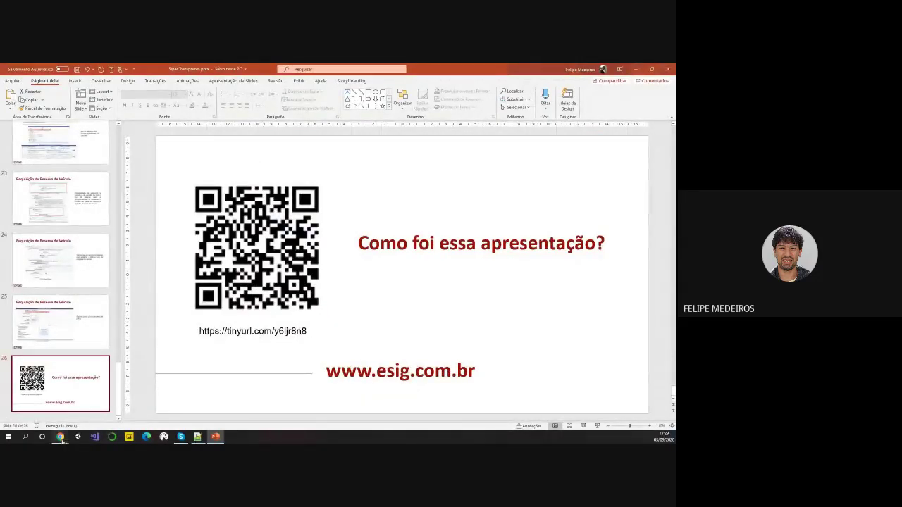
mouse_move(61, 438)
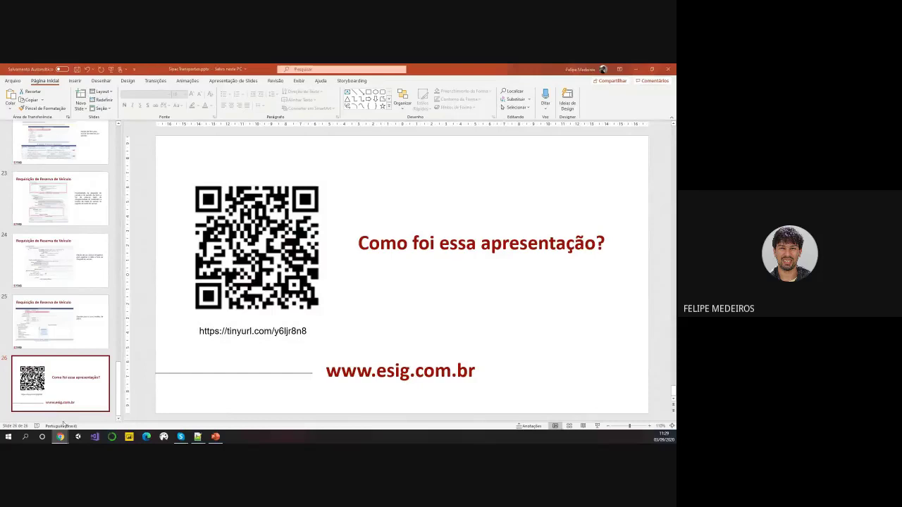
click(101, 407)
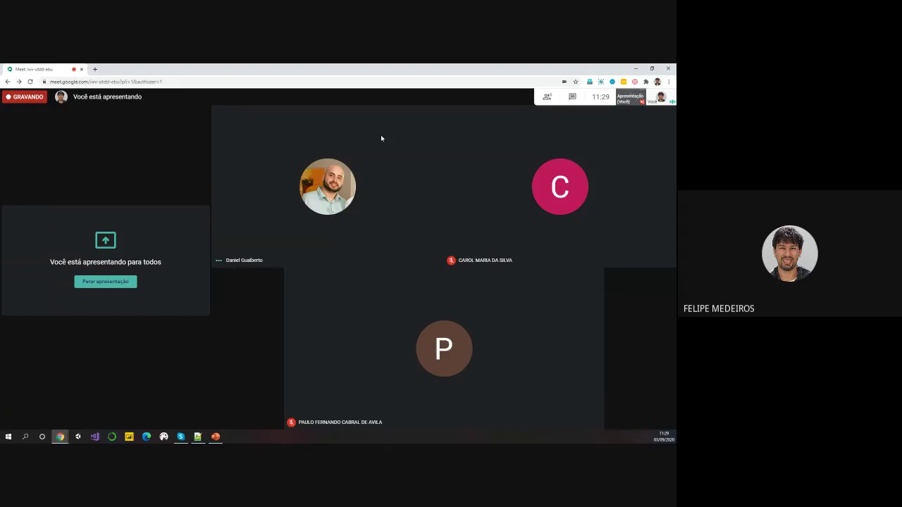
click(217, 437)
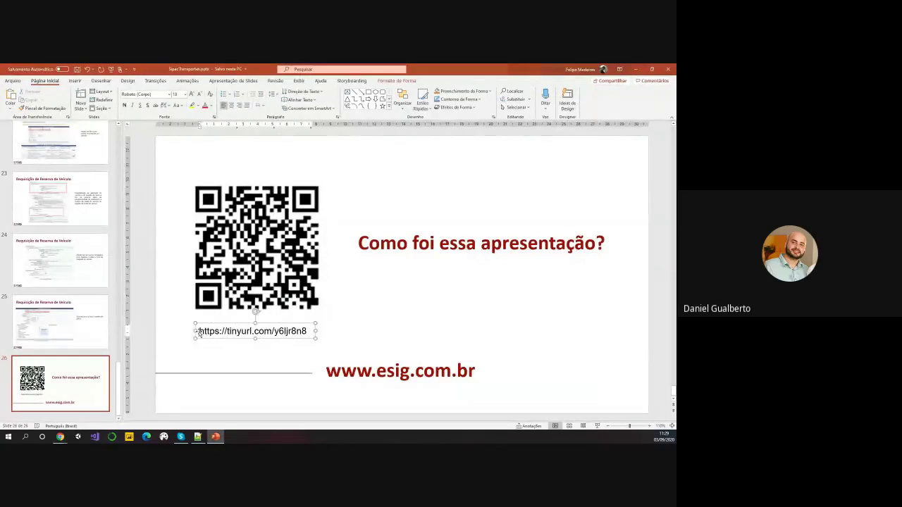
drag(199, 331, 308, 331)
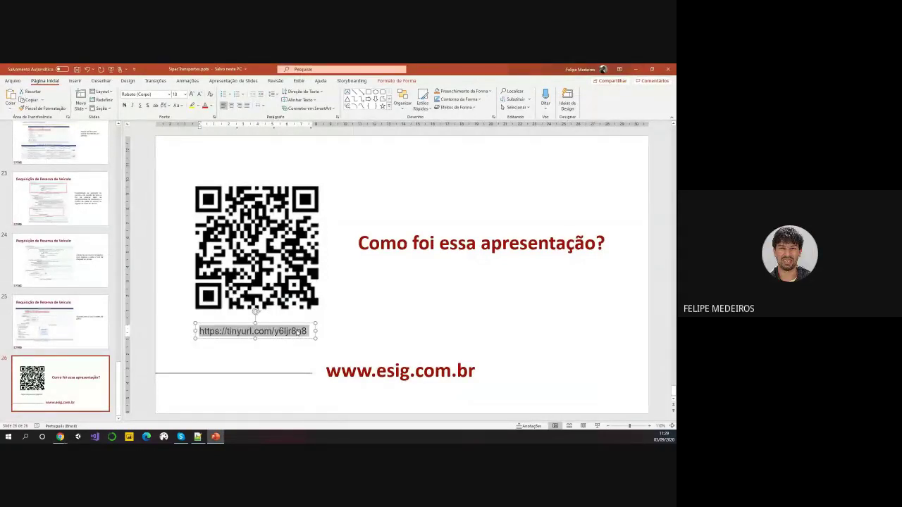
mouse_move(62, 437)
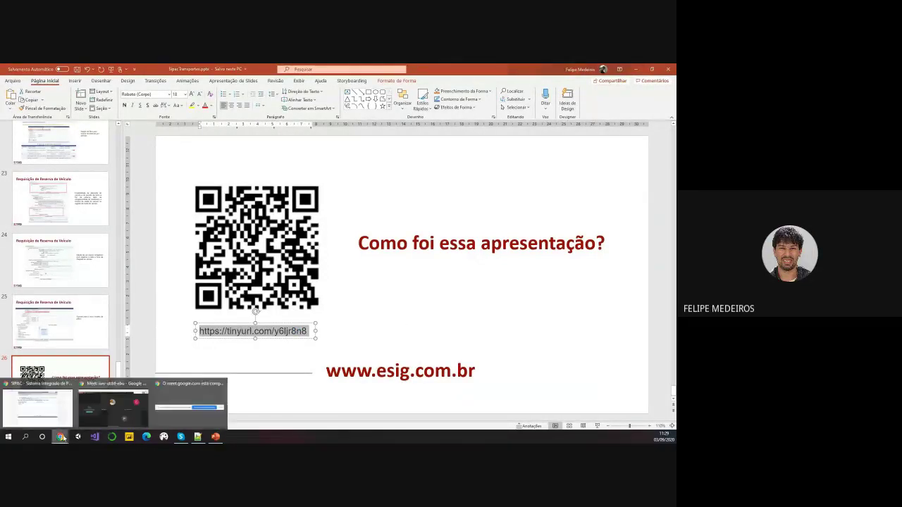
click(112, 405)
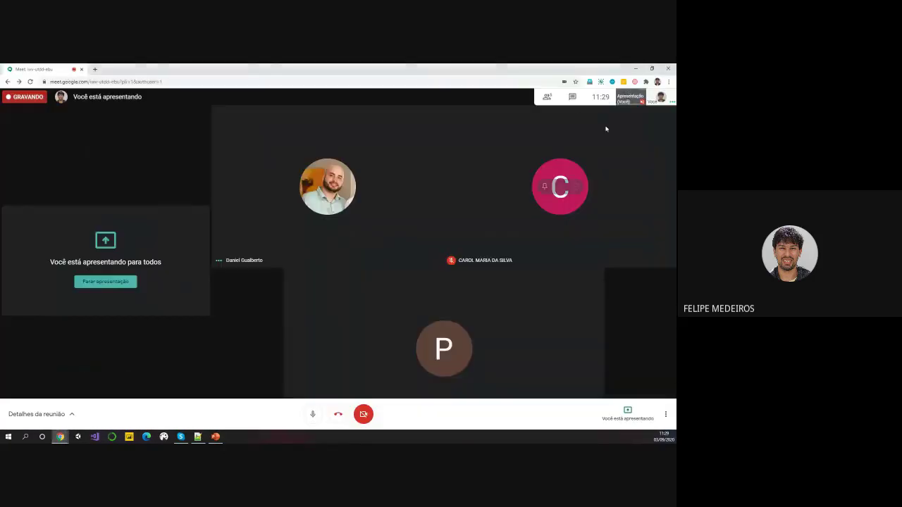
click(572, 97)
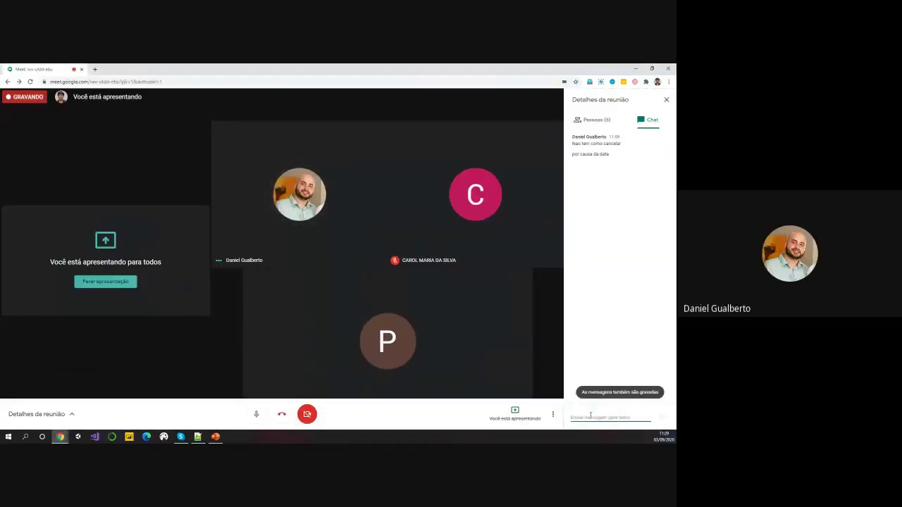
text(https://tinyurl.com/y6ldr8n8)
key(Return)
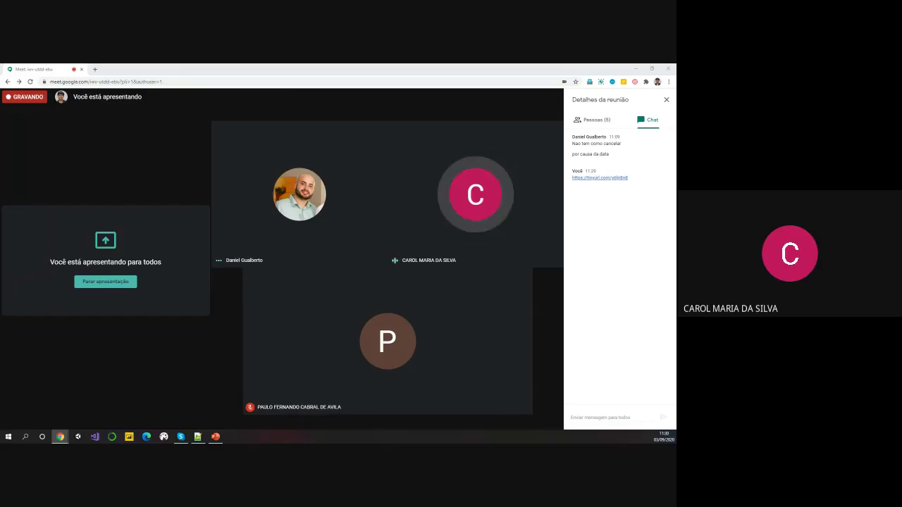
Bring SIPAC into the Meet browser window, list the pending vehicle reservation requests and select the first one, from Departamento de Zootecnia.
drag(675, 77, 435, 65)
click(191, 167)
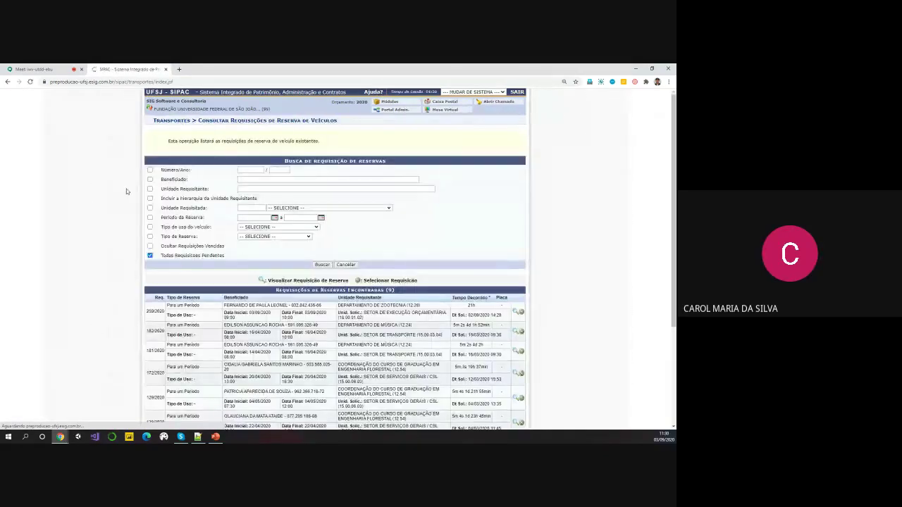
scroll(125, 191, down, 3)
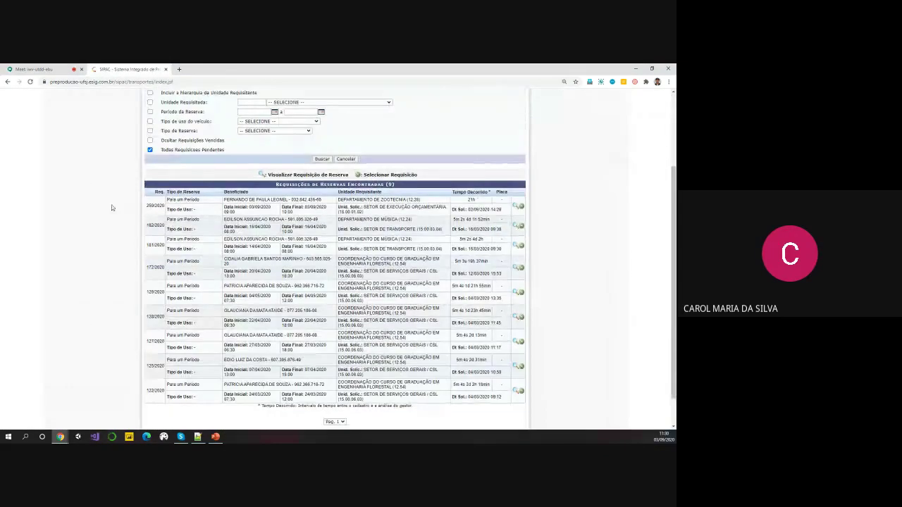
click(519, 206)
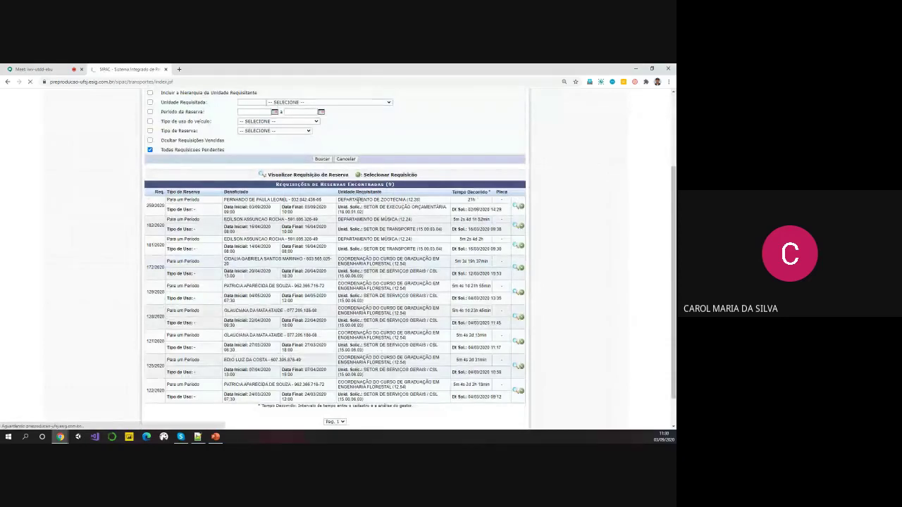
Examine the detailed reservation request, including its observations, chosen destinations and vehicle section, and check the Google Meet call.
scroll(303, 296, down, 1)
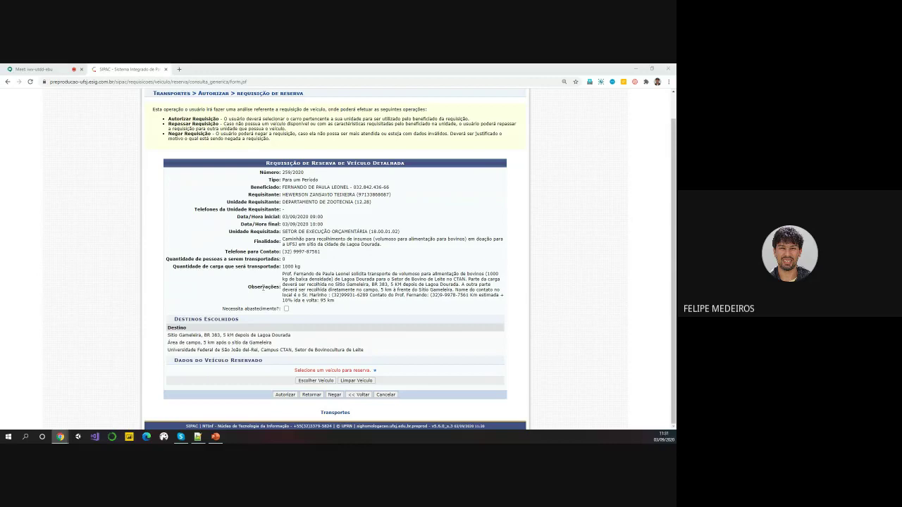
scroll(270, 286, up, 1)
scroll(276, 286, down, 1)
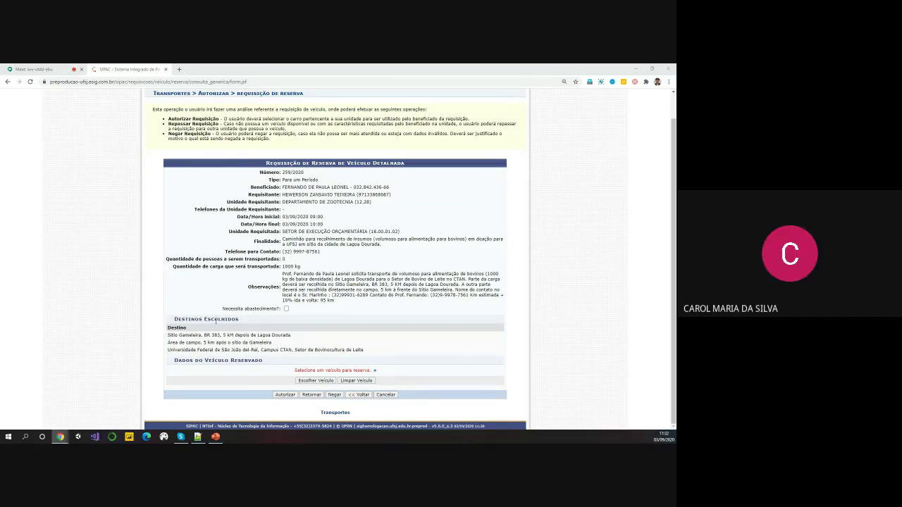
scroll(214, 322, up, 1)
scroll(213, 322, down, 1)
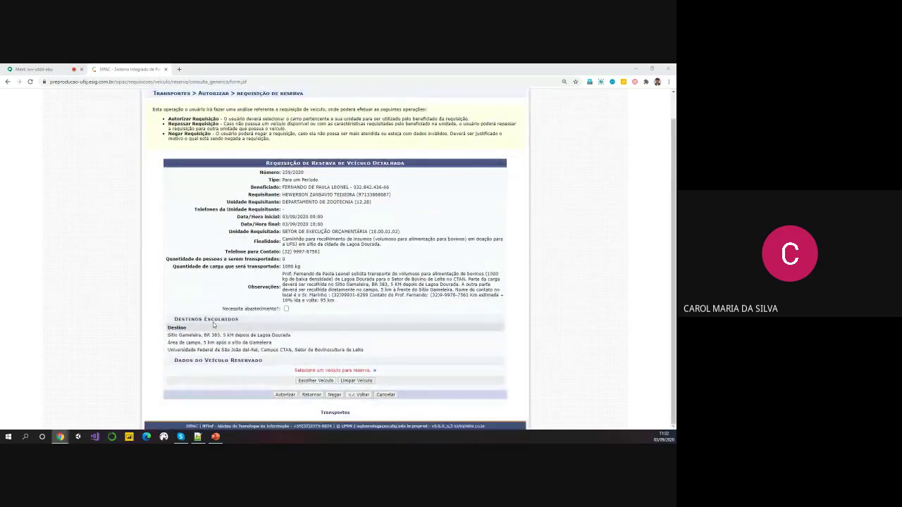
scroll(214, 322, up, 1)
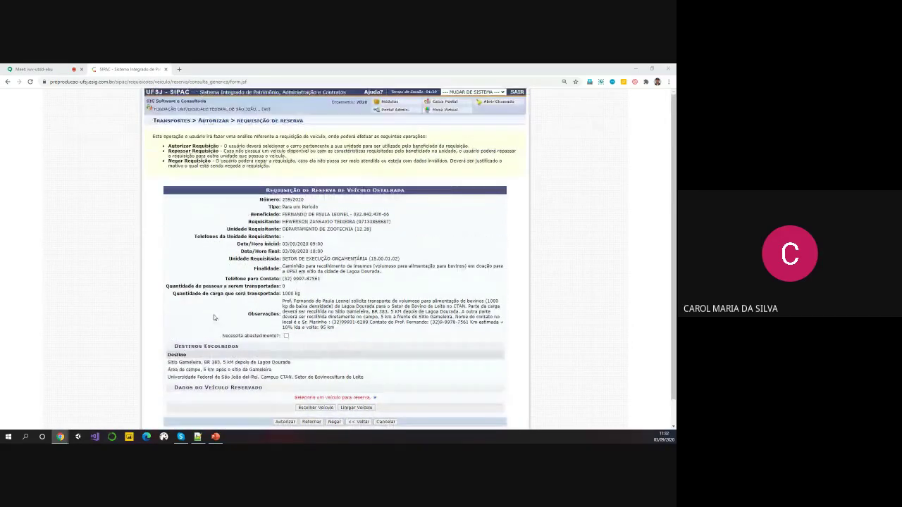
click(36, 69)
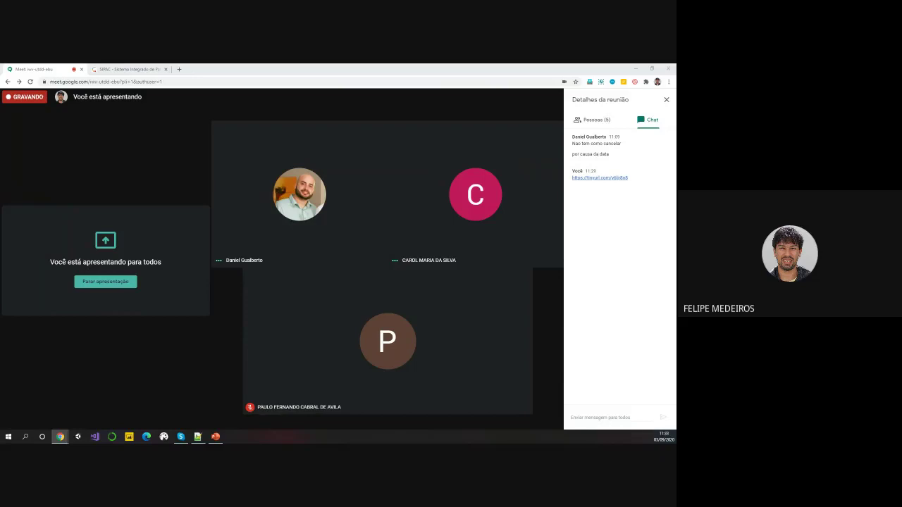
click(125, 69)
scroll(313, 384, down, 1)
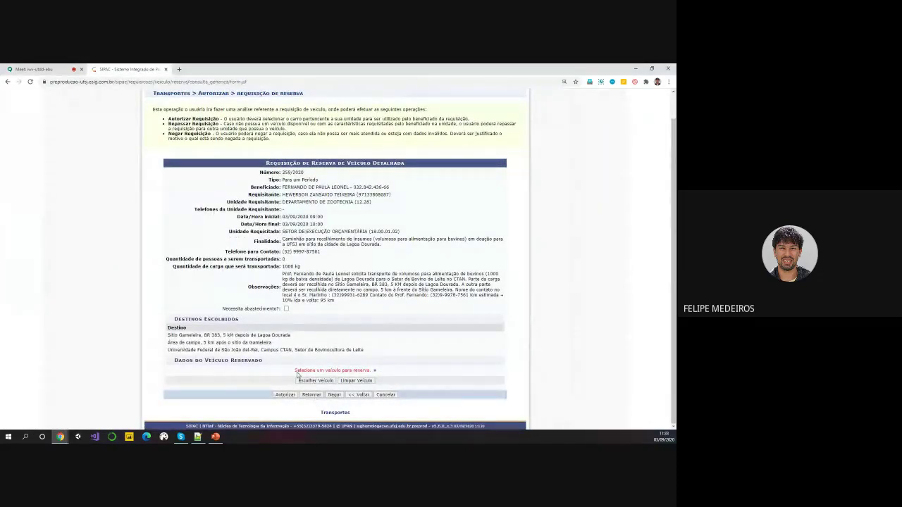
click(44, 70)
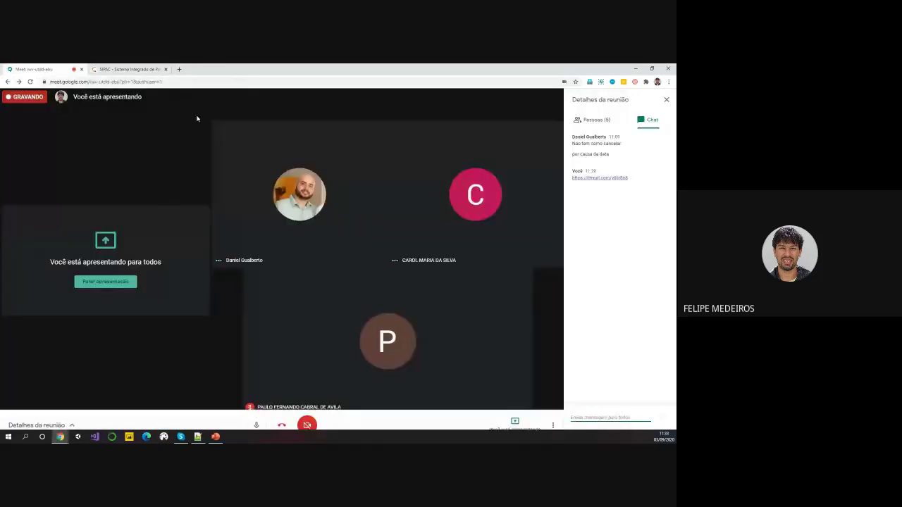
Choose the available 2013 Ford/Fiesta Sedan 1.6 Flex of Setor de Serviços Gerais as the vehicle for the reservation in SIPAC.
click(129, 69)
click(315, 380)
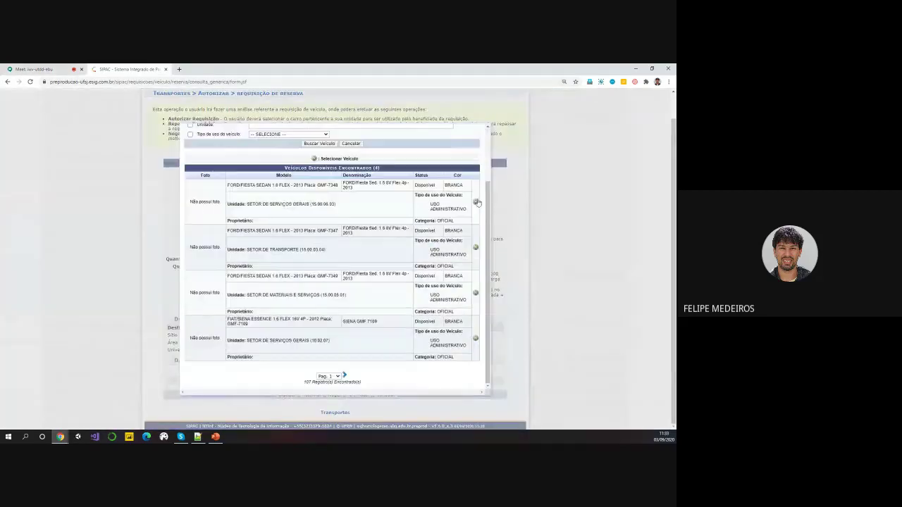
click(475, 202)
Search for the driver by name, add the matching person to the reservation's drivers and authorize the request.
scroll(282, 282, down, 5)
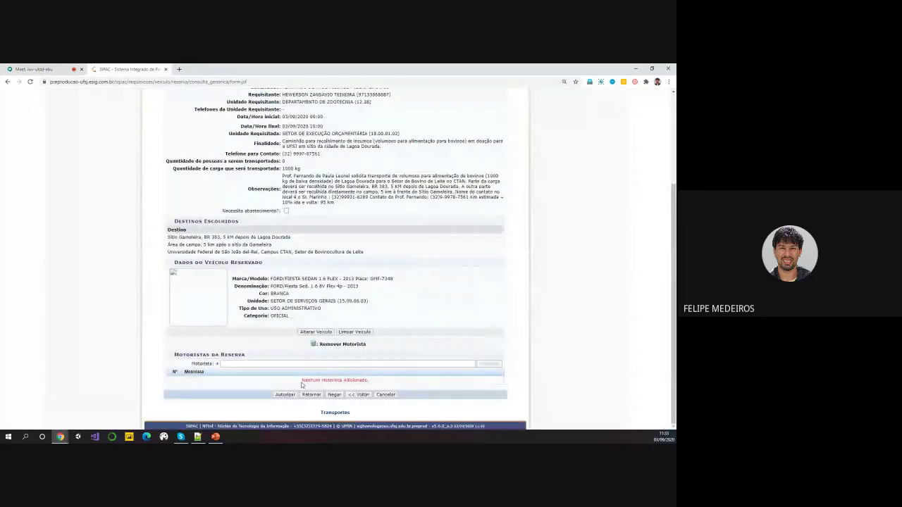
click(241, 363)
text(daniel)
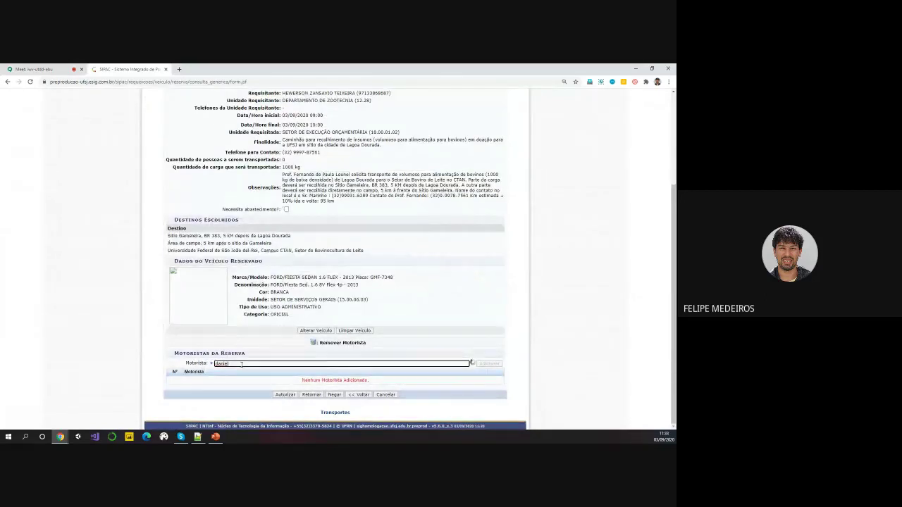
text( rol)
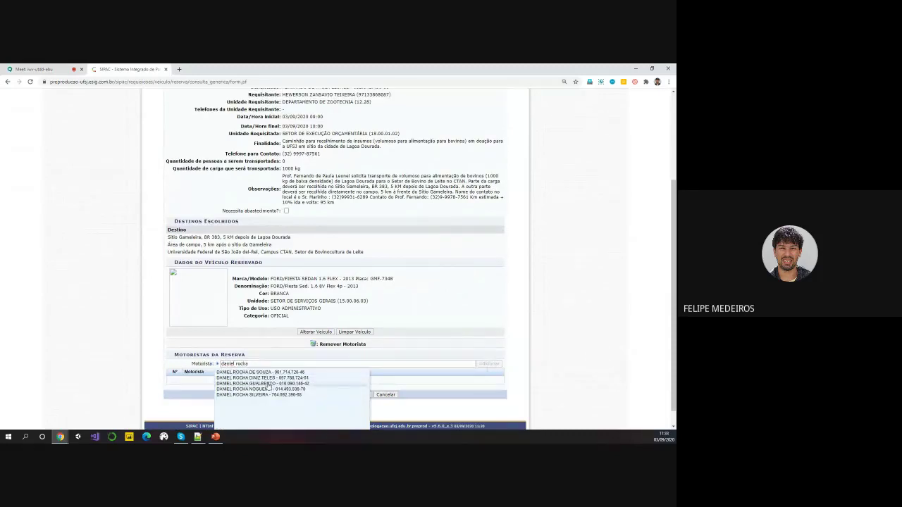
click(267, 384)
click(489, 363)
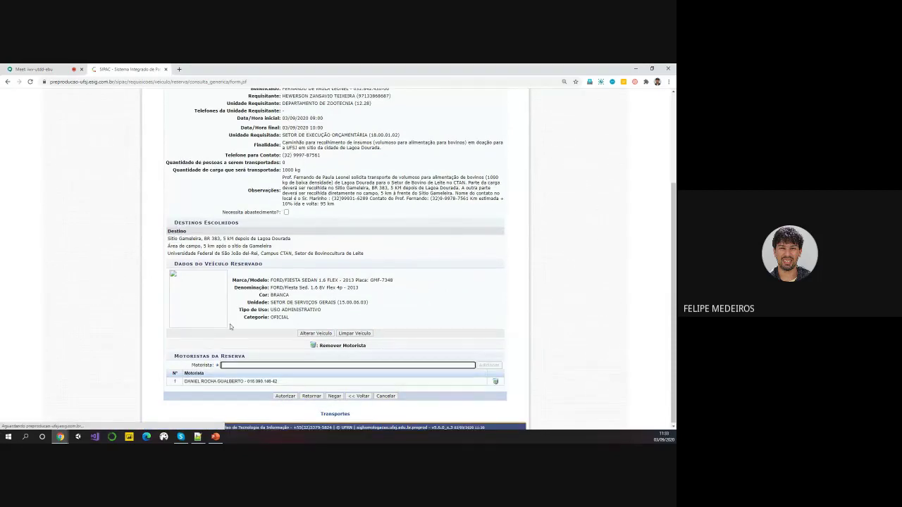
click(285, 394)
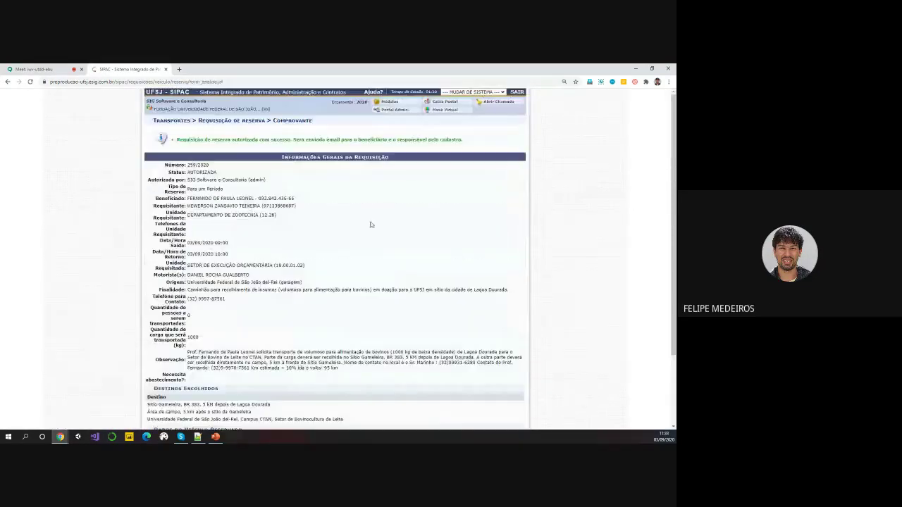
Return to the Google Meet call and leave the meeting.
click(52, 73)
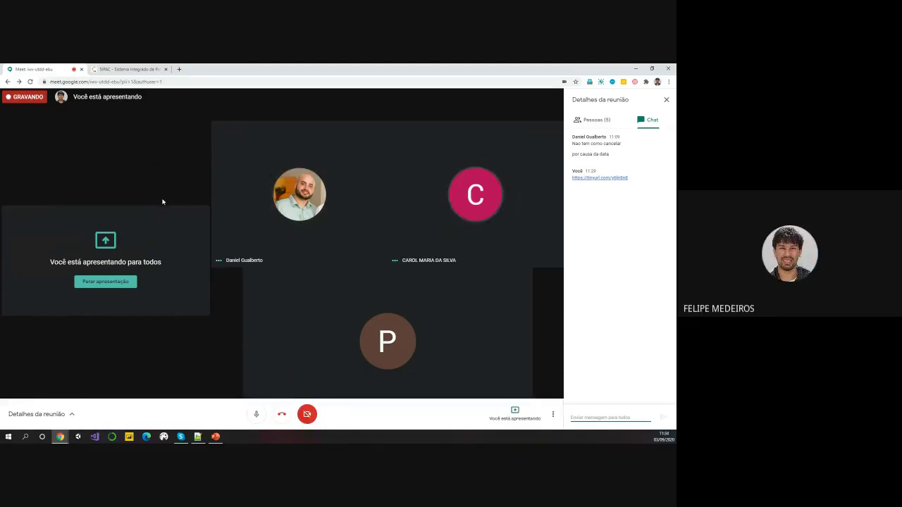
click(281, 417)
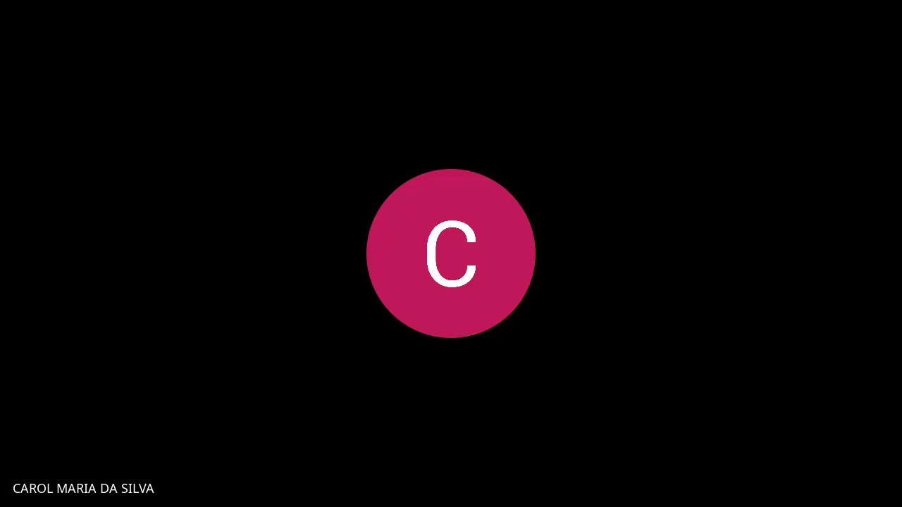